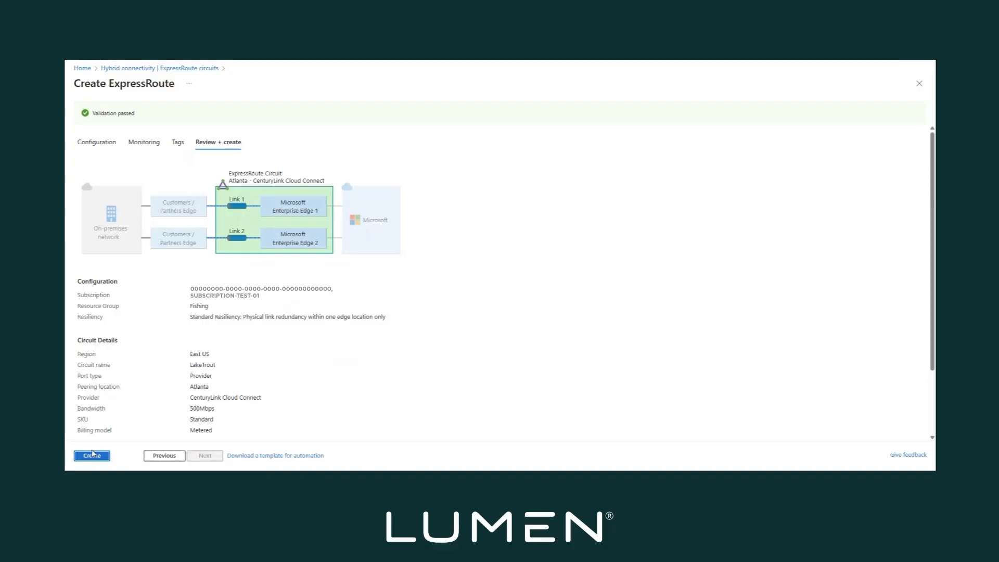
Create the LakeTrout ExpressRoute circuit and let its deployment to resource group Fishing complete
click(89, 456)
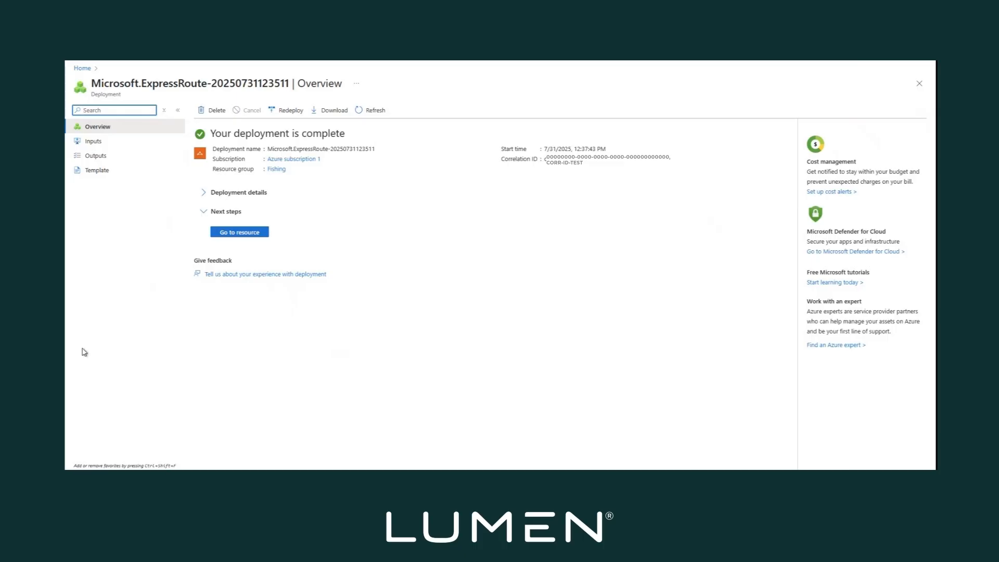
Open LakeTrout from the Fishing resource group and copy its ExpressRoute service key
click(257, 237)
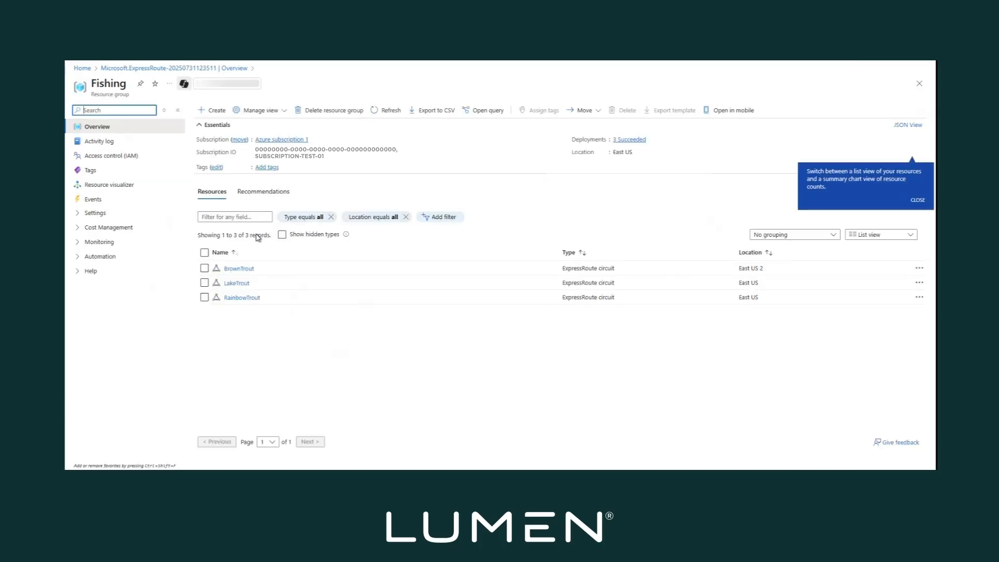
click(237, 283)
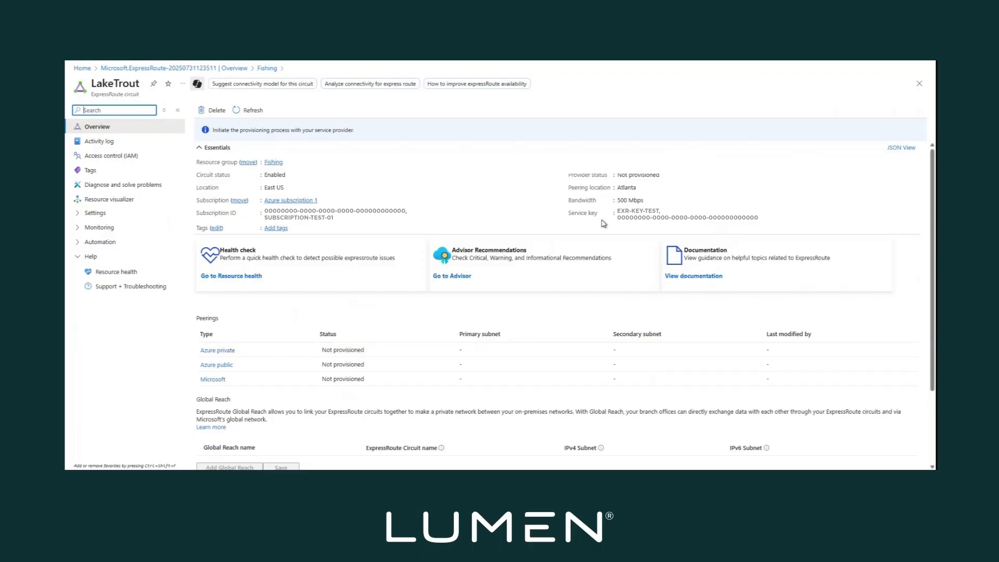
click(731, 220)
In Lumen Control Center, start an IP VPN On-Demand Connection order from Services > Add Services
mouse_move(159, 477)
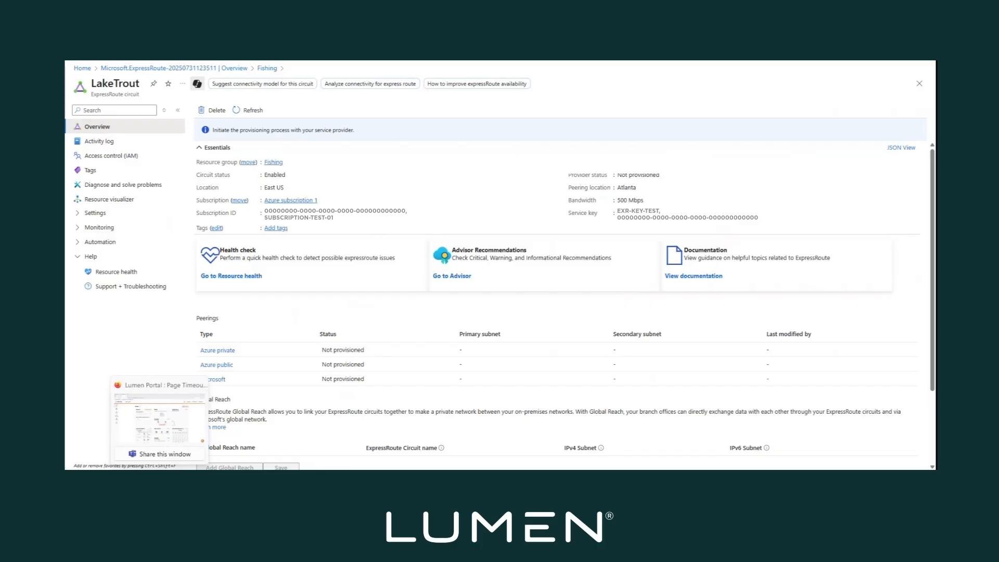
click(159, 416)
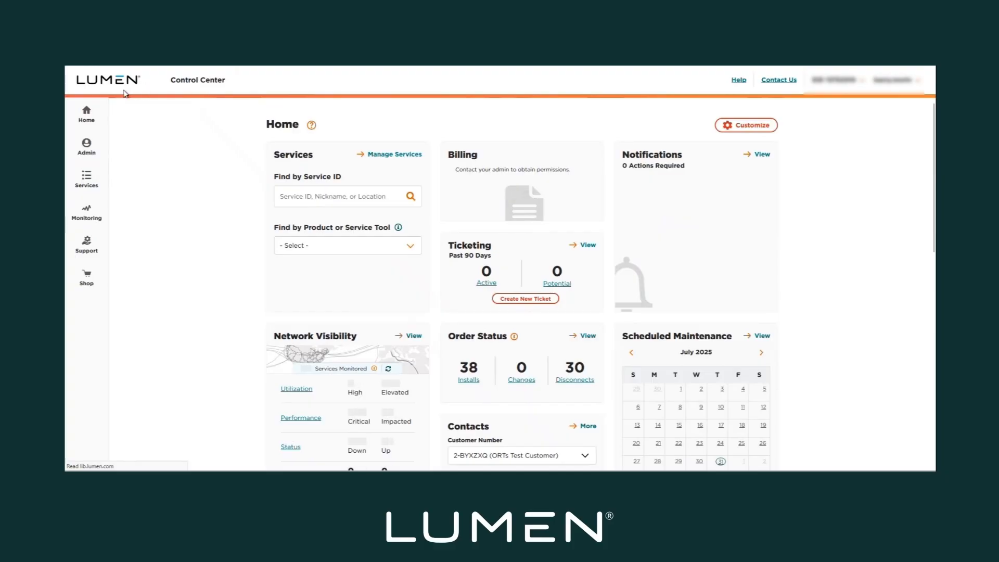
click(87, 177)
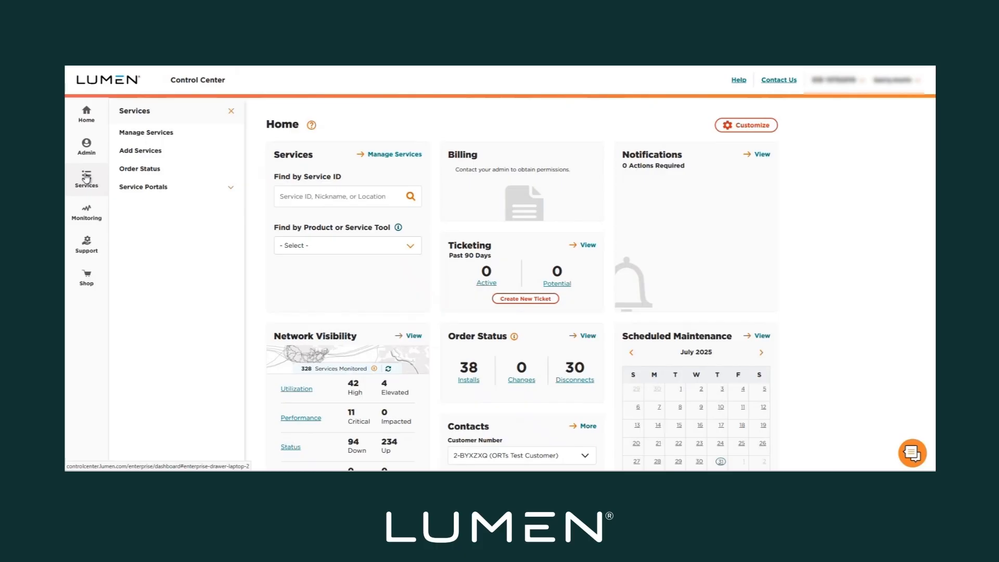
click(139, 153)
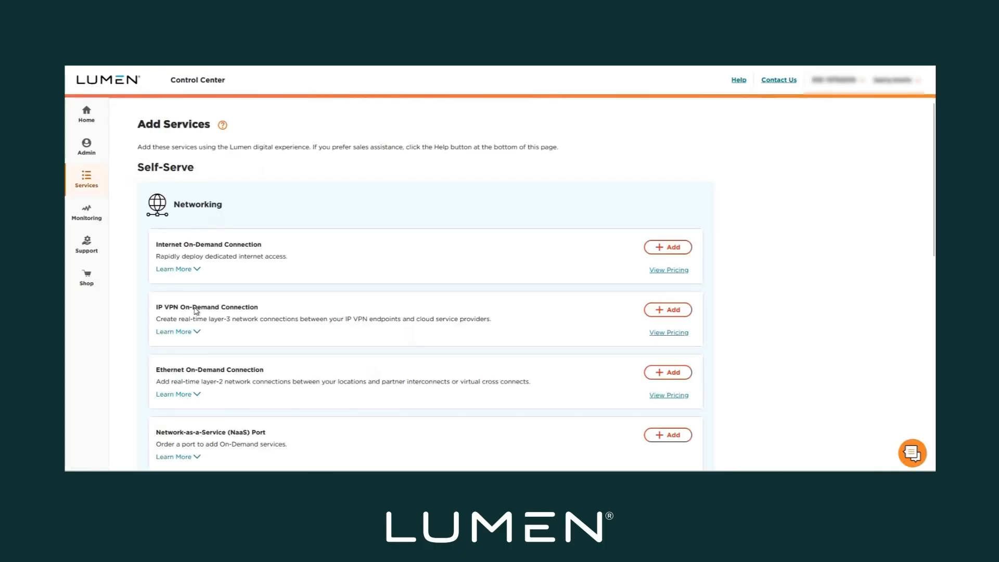
click(668, 310)
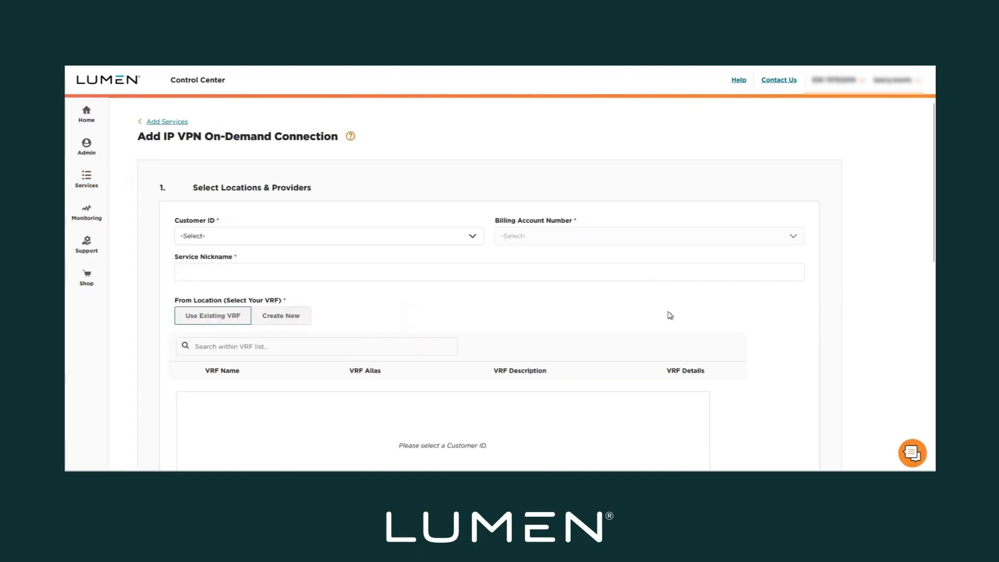
Choose the test customer's ID in the Customer ID dropdown of the connection order
click(473, 237)
click(199, 278)
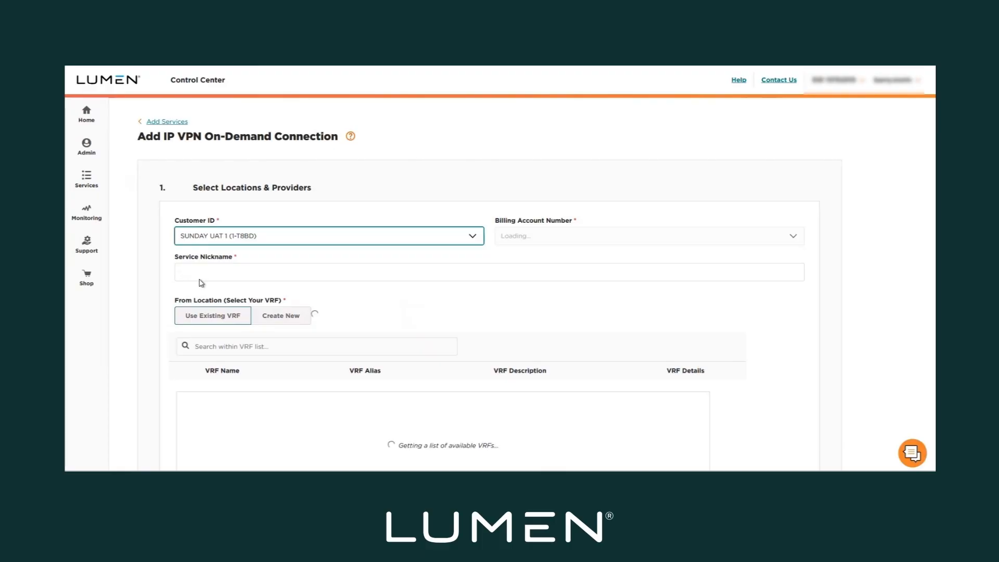
scroll(202, 283, down, 2)
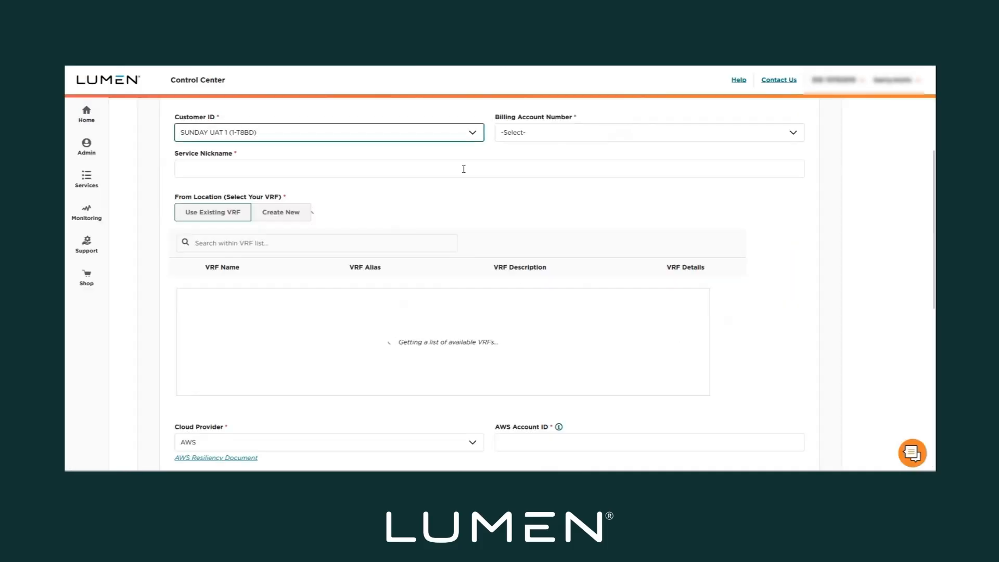
Select the billing account number for the order
click(558, 134)
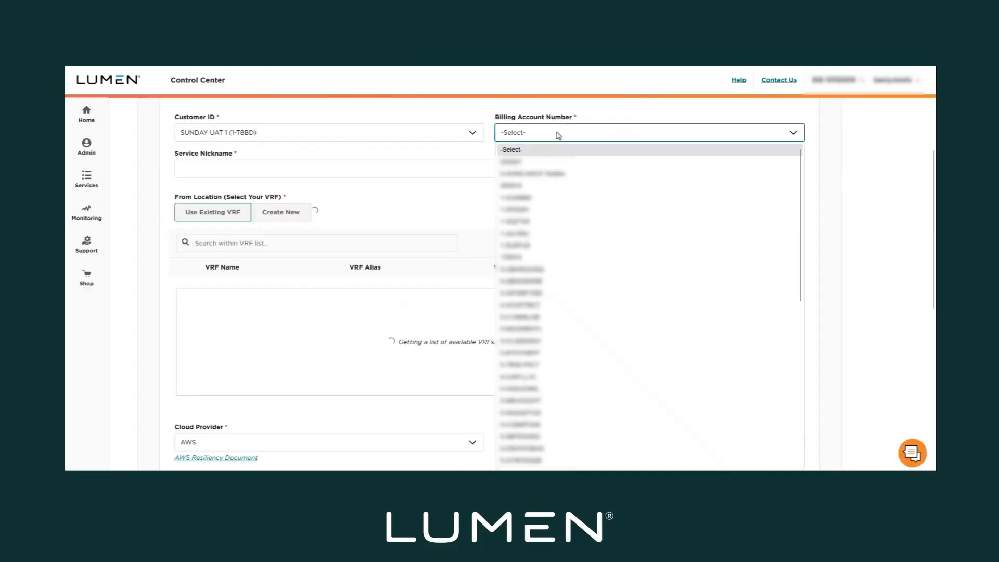
click(530, 203)
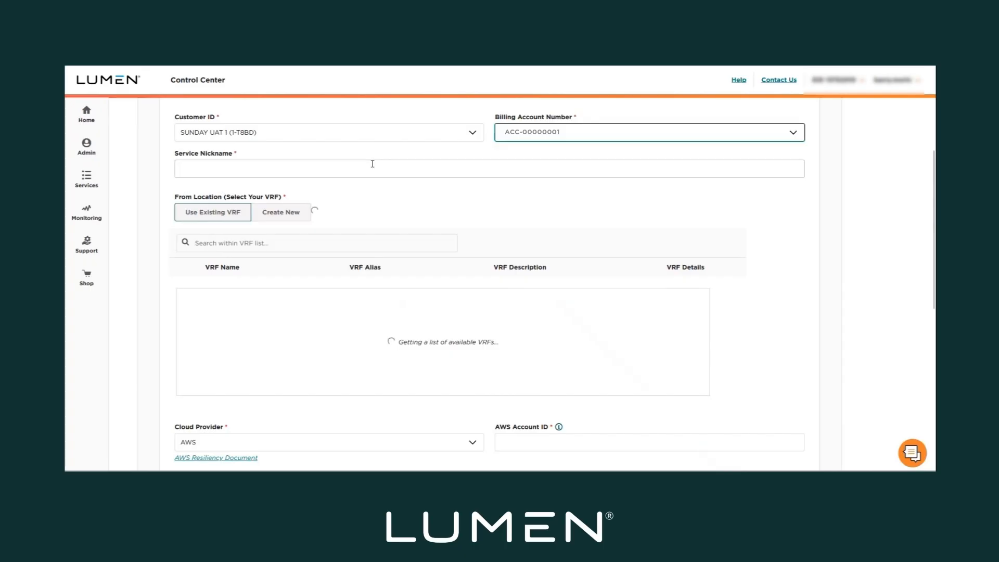
click(538, 140)
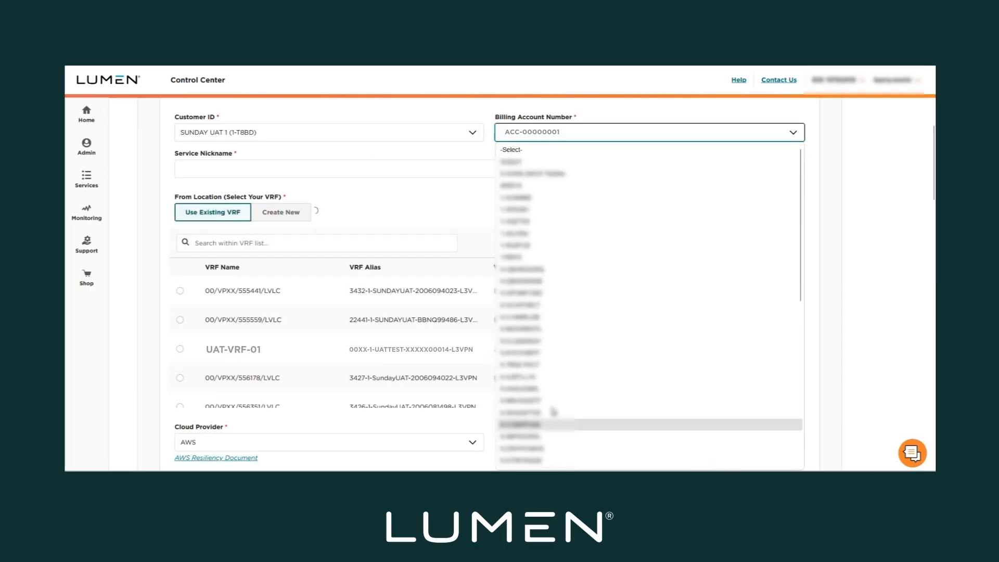
click(524, 198)
Enter service nickname LakeTrout and choose the Lovely_Vrf VRF as the from location
click(228, 170)
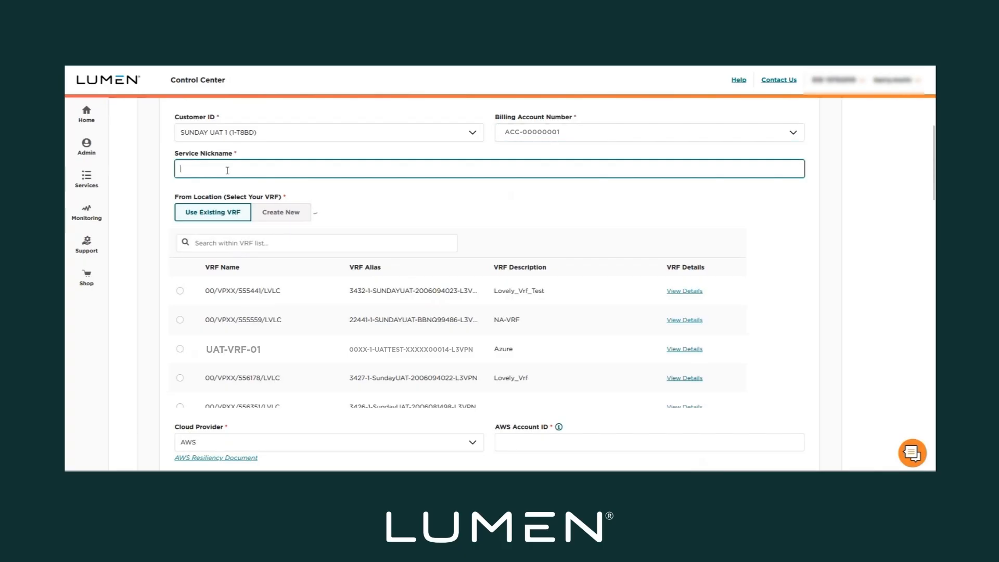
text(Lak)
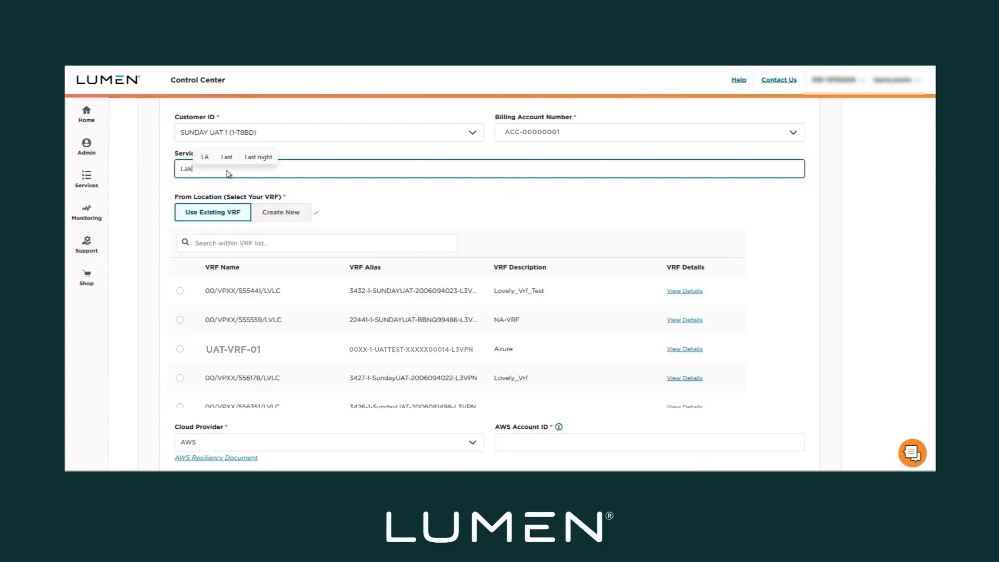
text(eTrout)
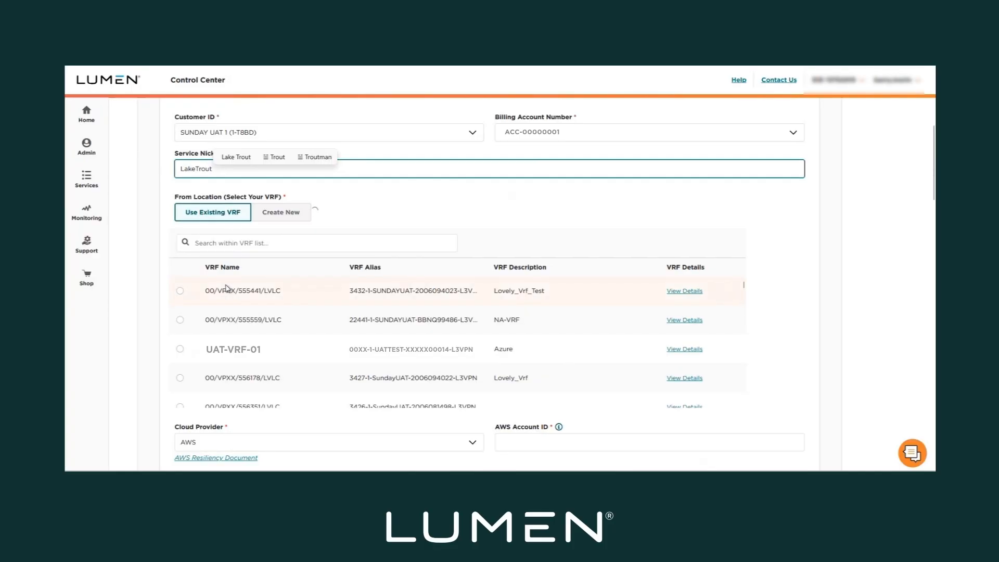
click(181, 378)
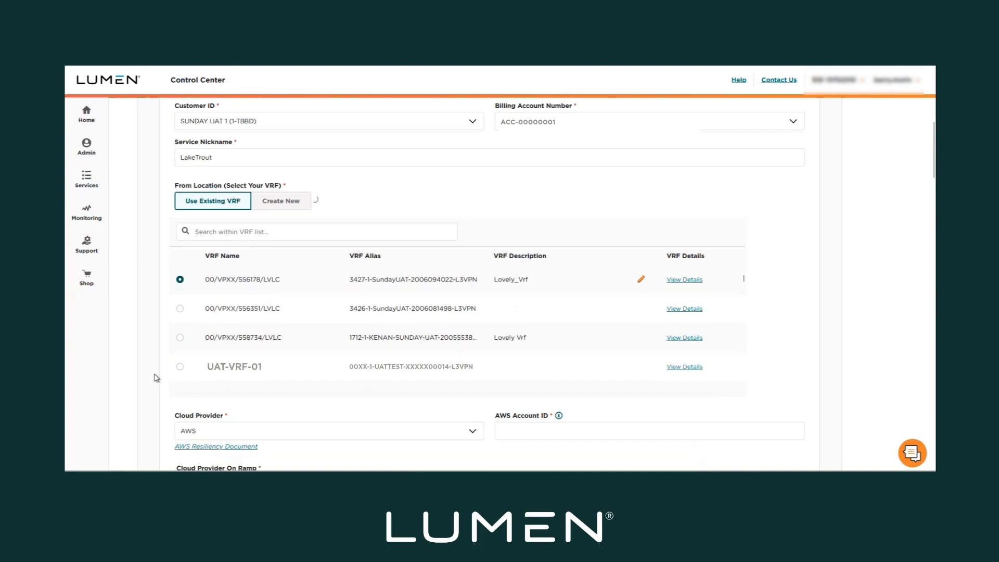
scroll(156, 378, down, 4)
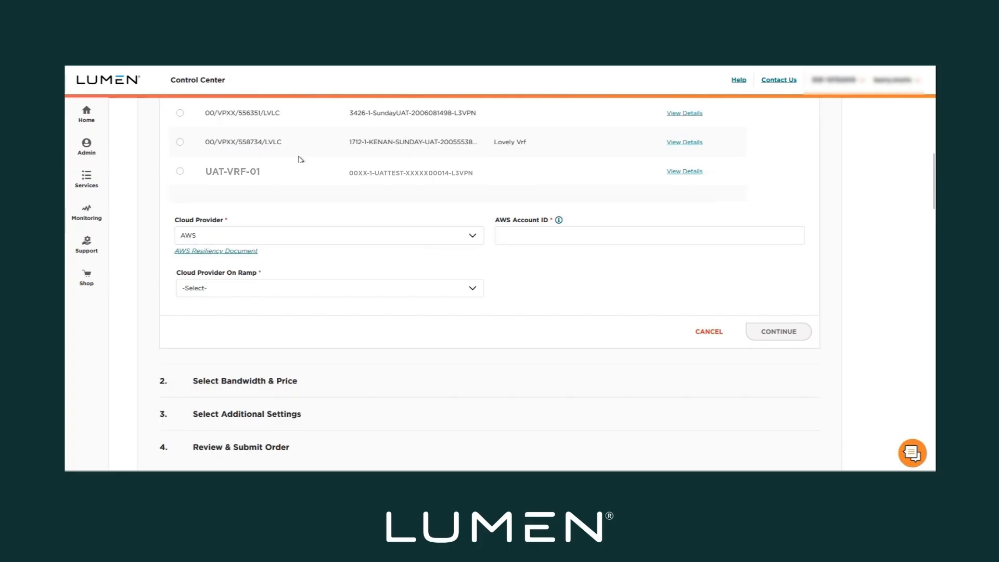
Set Cloud Provider to Azure and paste the copied key into ExpressRoute Service Key
click(467, 238)
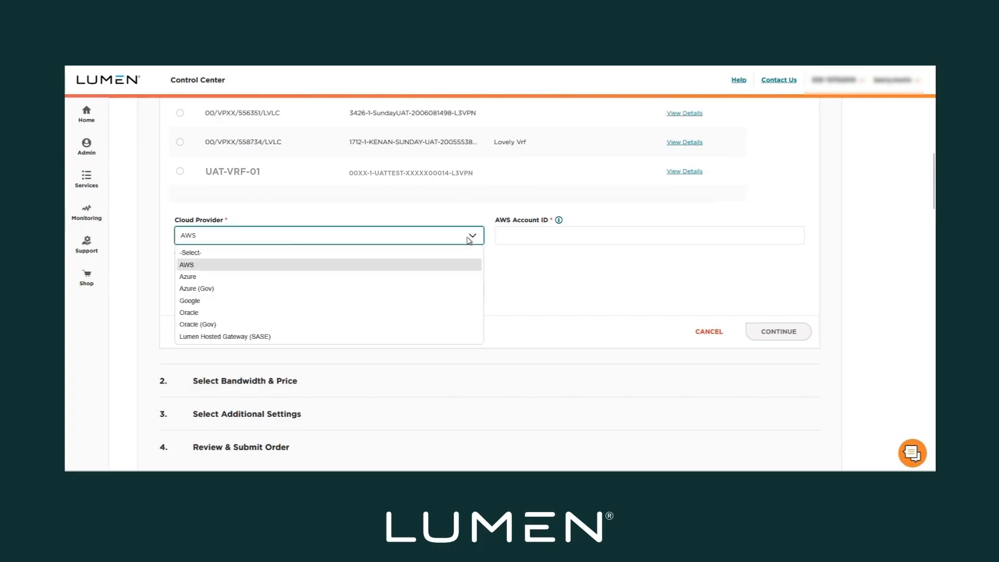
click(239, 277)
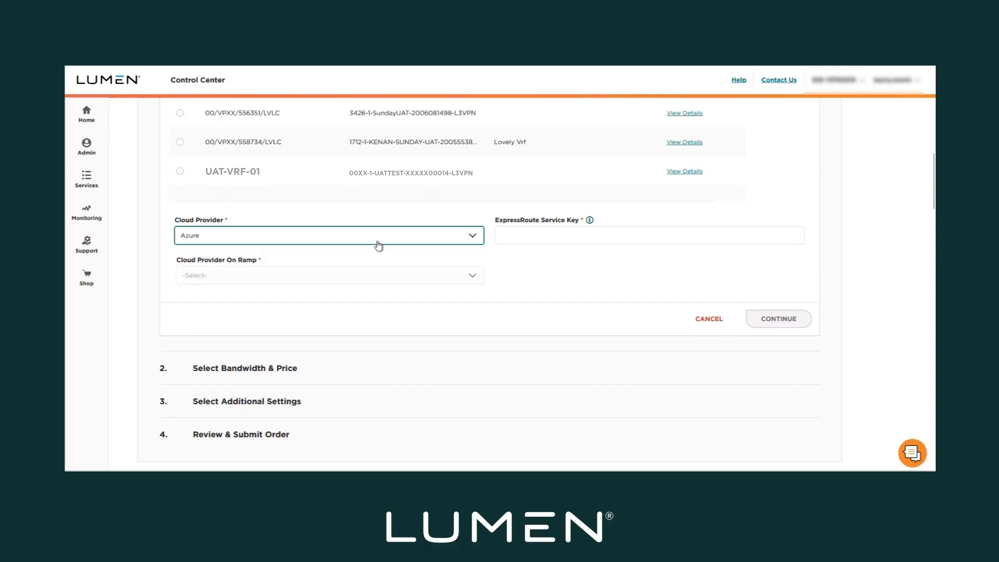
click(532, 233)
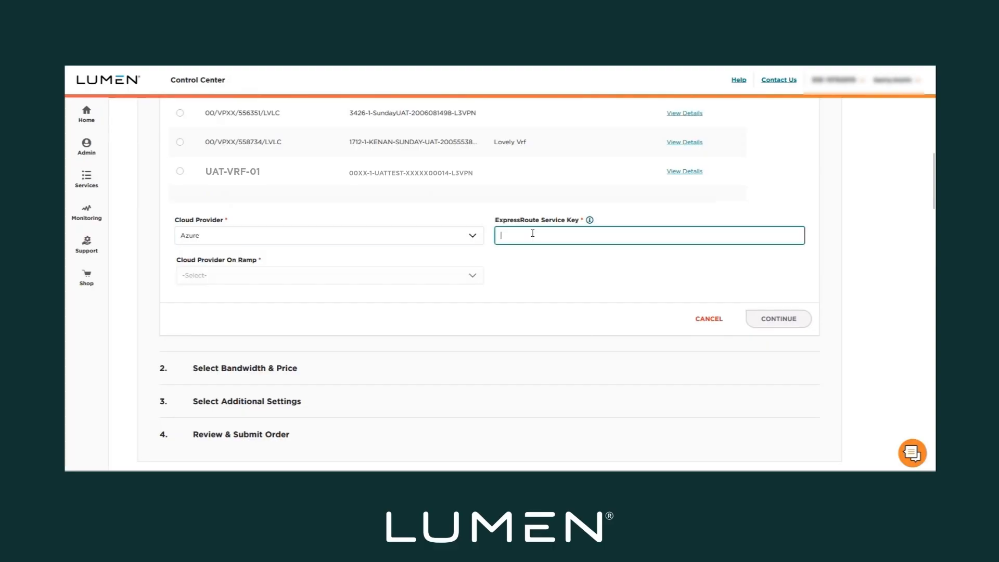
right_click(532, 233)
click(550, 305)
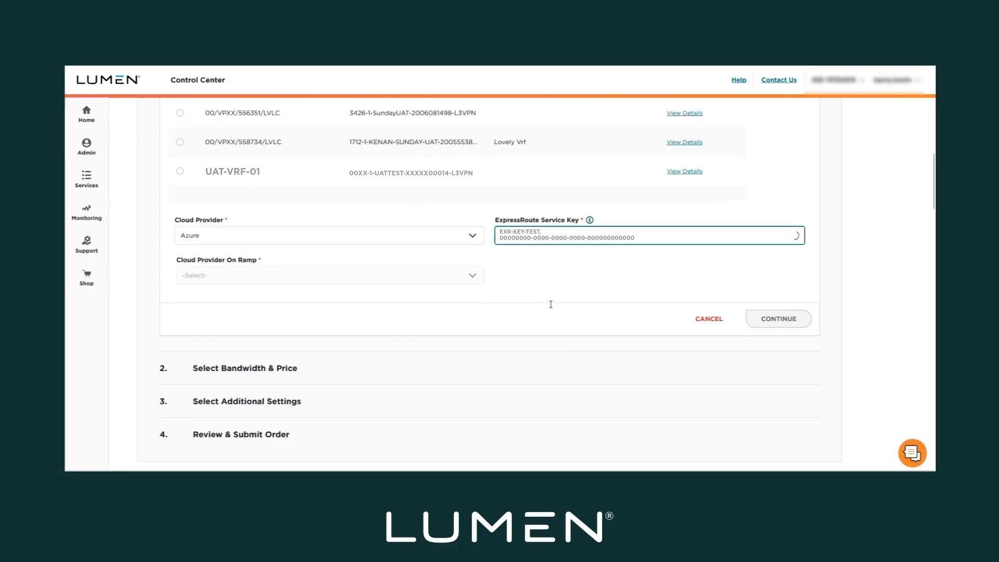
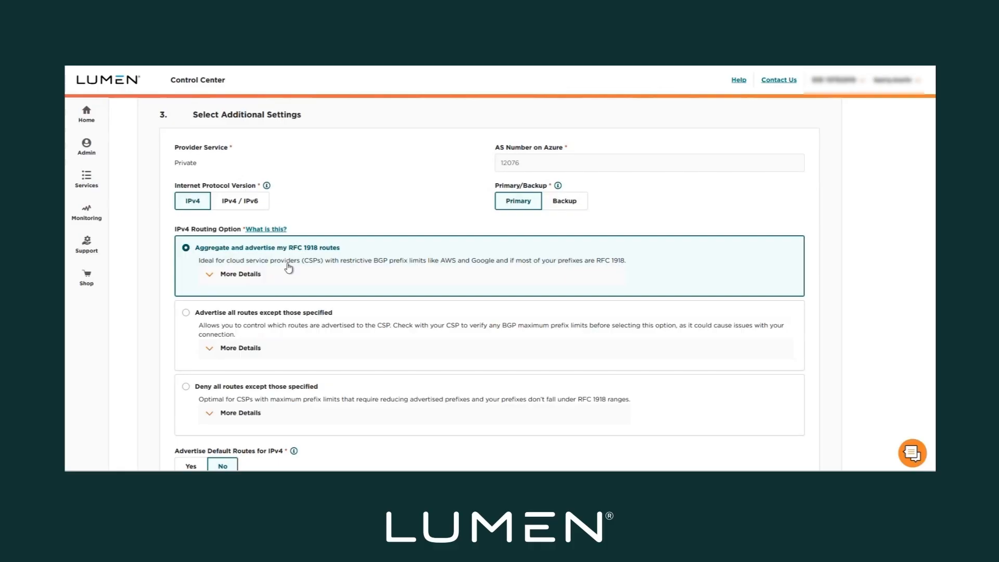
Keep 'Aggregate and advertise my RFC 1918 routes' as the routing option and continue to Review & Submit
scroll(289, 267, down, 2)
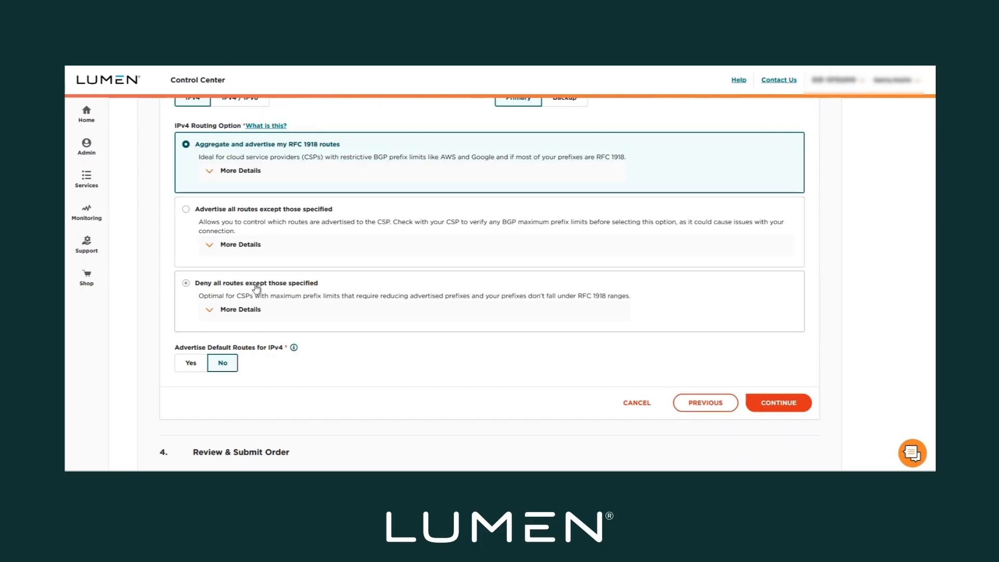
click(186, 283)
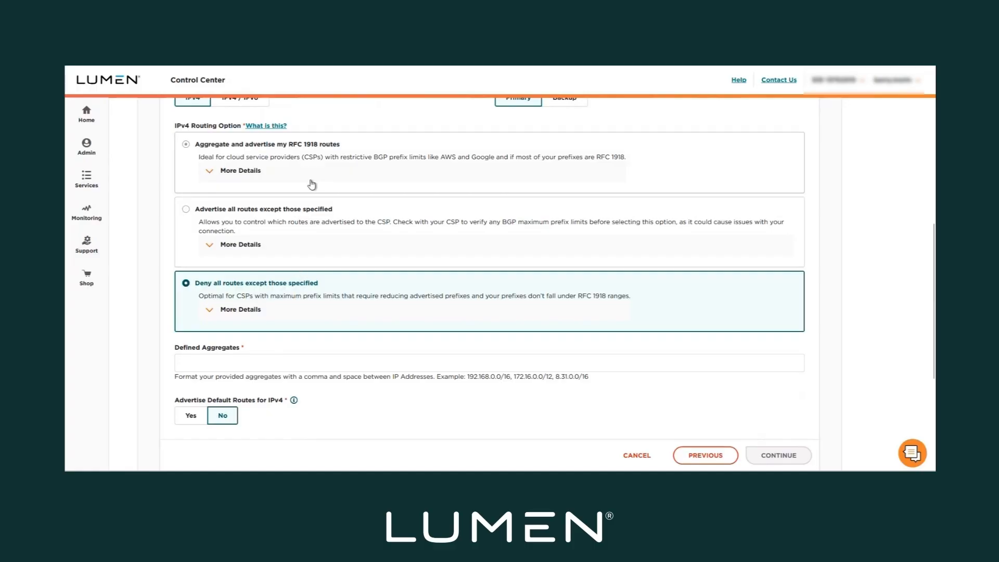
click(186, 146)
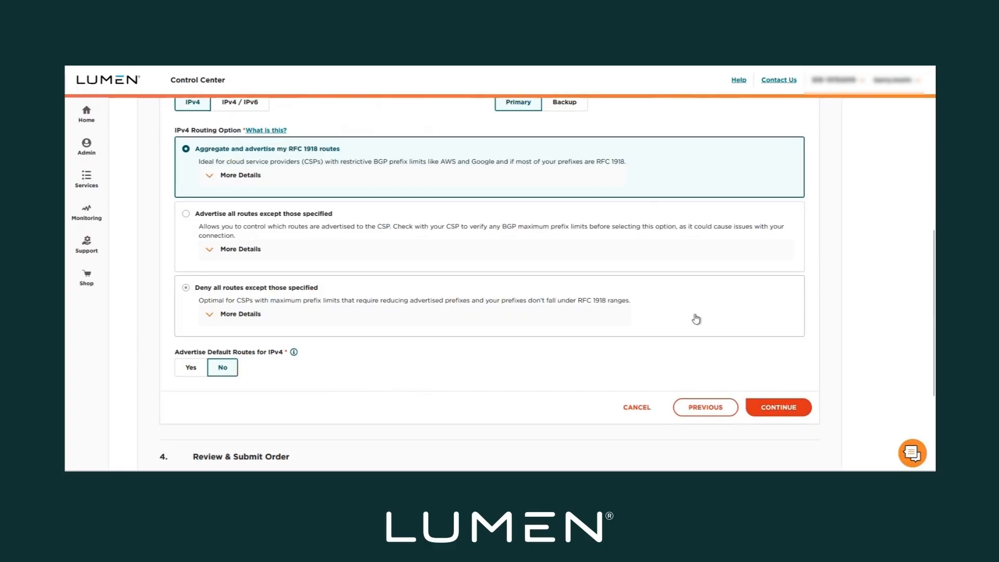
scroll(614, 260, up, 2)
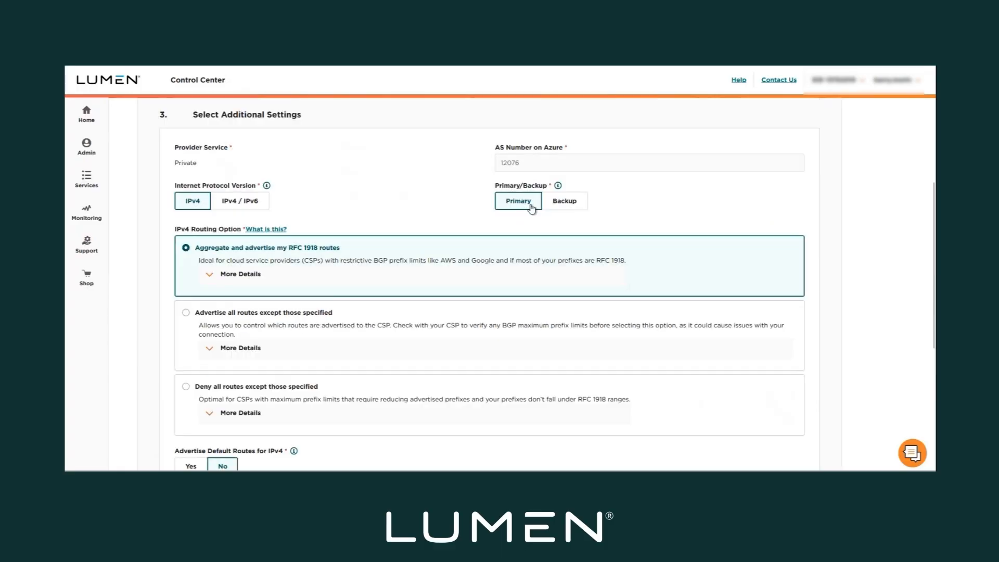
scroll(637, 258, down, 5)
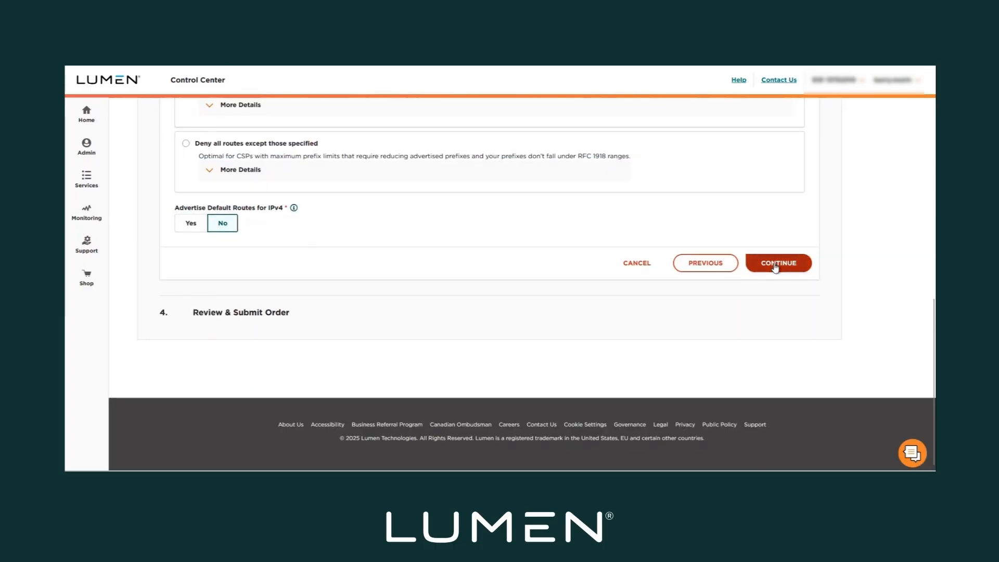
click(775, 266)
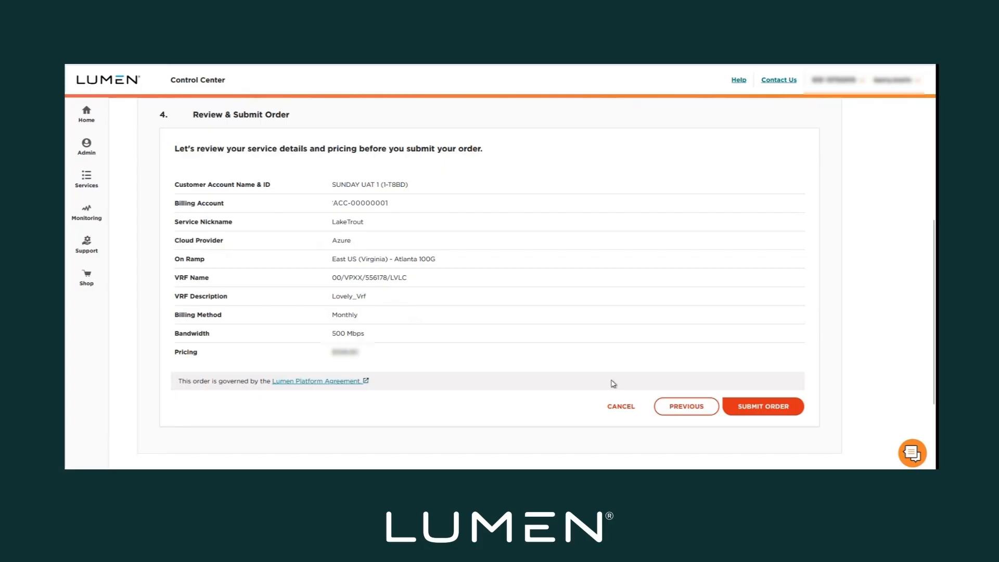
Submit the LakeTrout order and confirm the IP VPN service is Active at 500 Mbps, Monthly billing
click(758, 413)
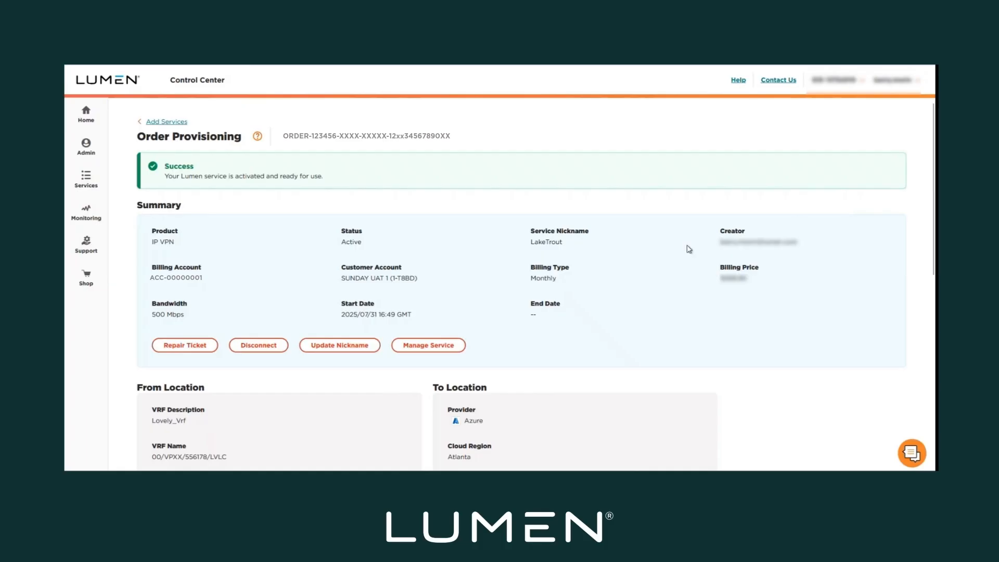
Review connector attributes: VLAN 2183, Cloud ASN 12076, peer IPs 198.51.100.1/30 and 198.51.100.2/30
scroll(689, 249, down, 3)
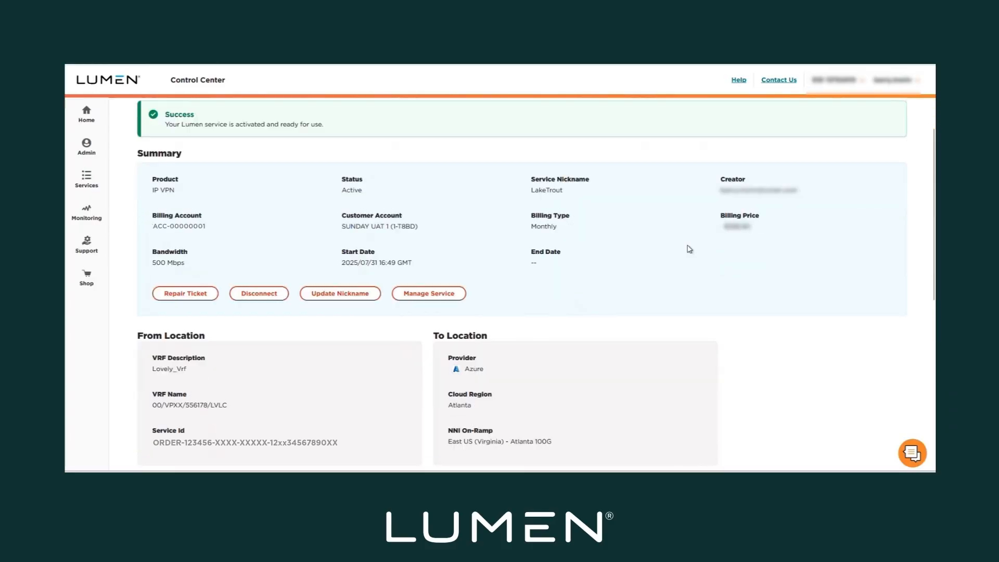
scroll(686, 243, up, 1)
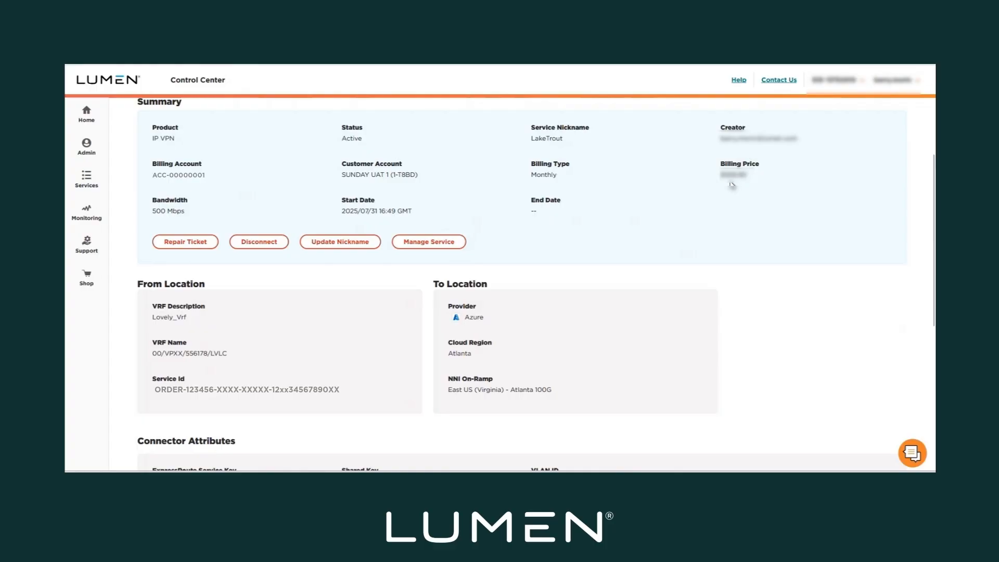
scroll(562, 267, down, 2)
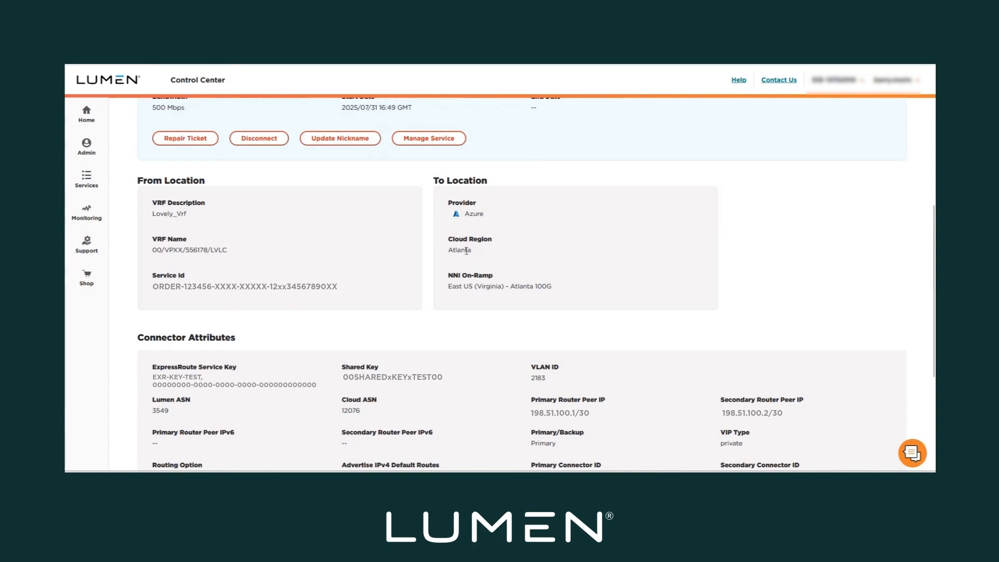
scroll(467, 250, down, 3)
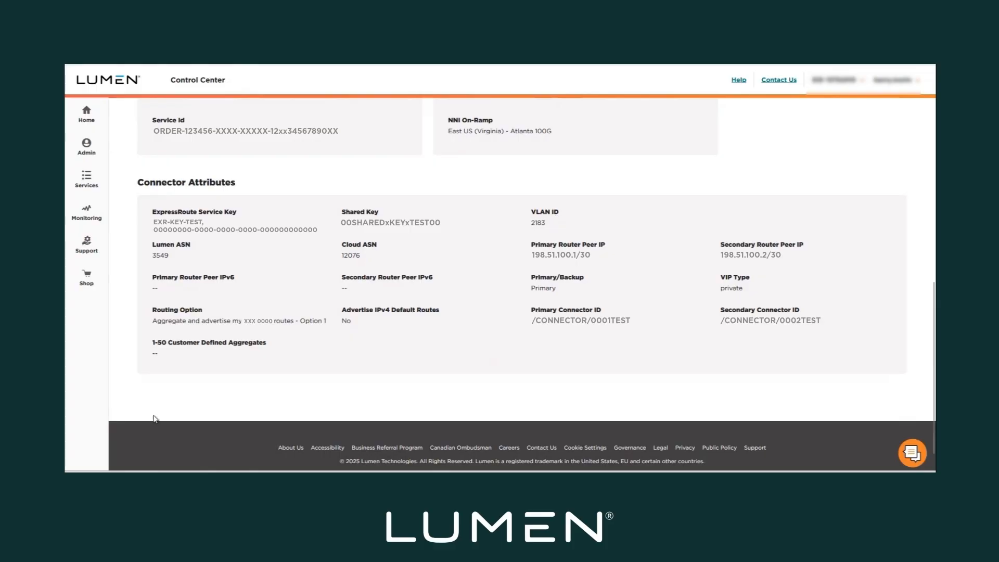
mouse_move(119, 479)
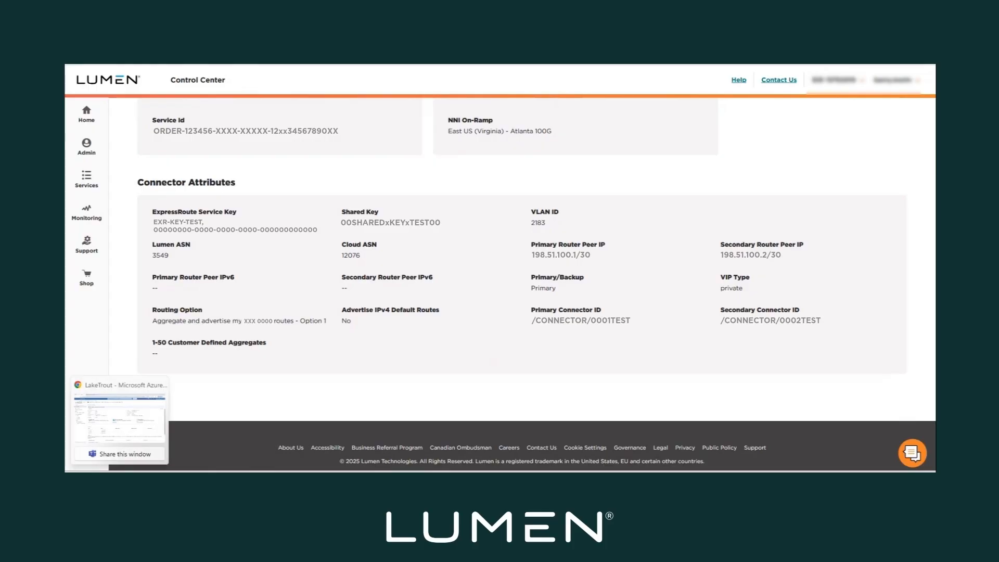
Confirm LakeTrout's Azure private peering is provisioned and open it: Peer ASN 3549, VLAN 2183, matching subnets
click(139, 414)
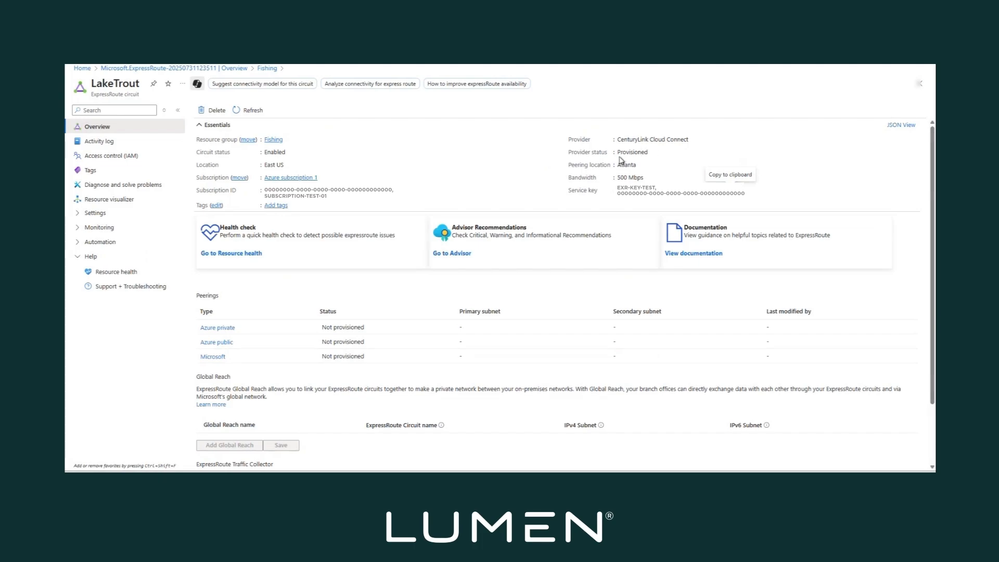
click(219, 328)
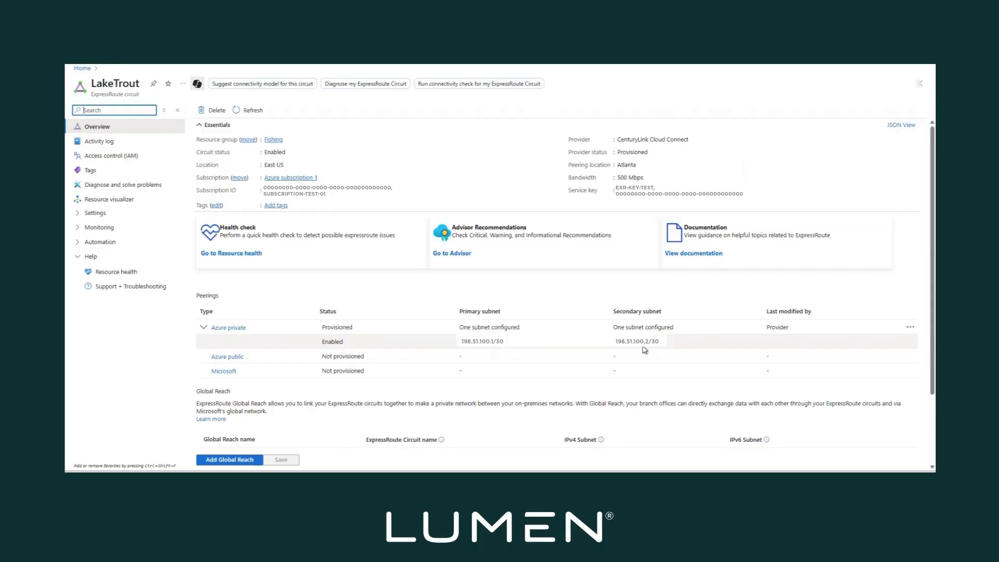
mouse_move(160, 480)
click(159, 416)
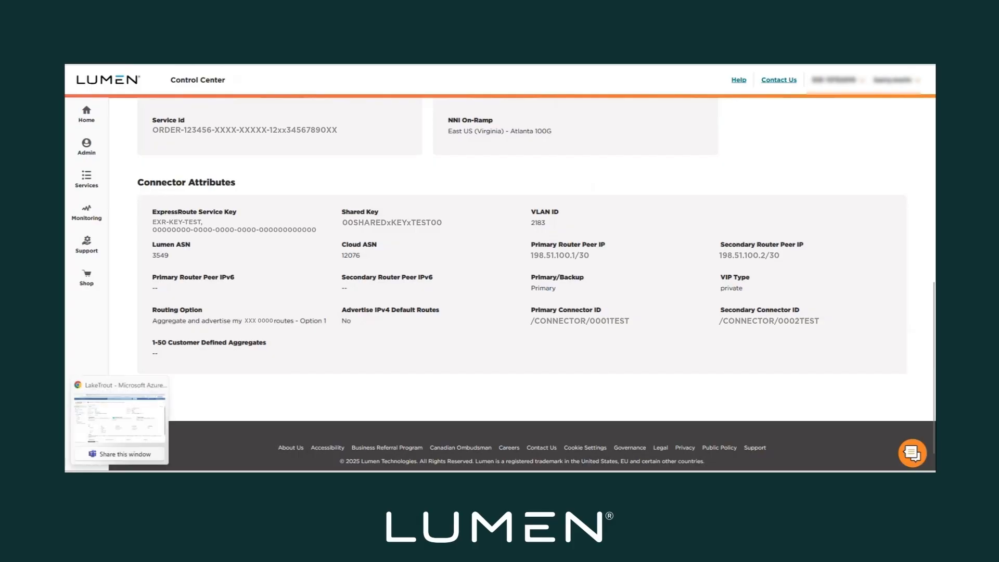
click(116, 426)
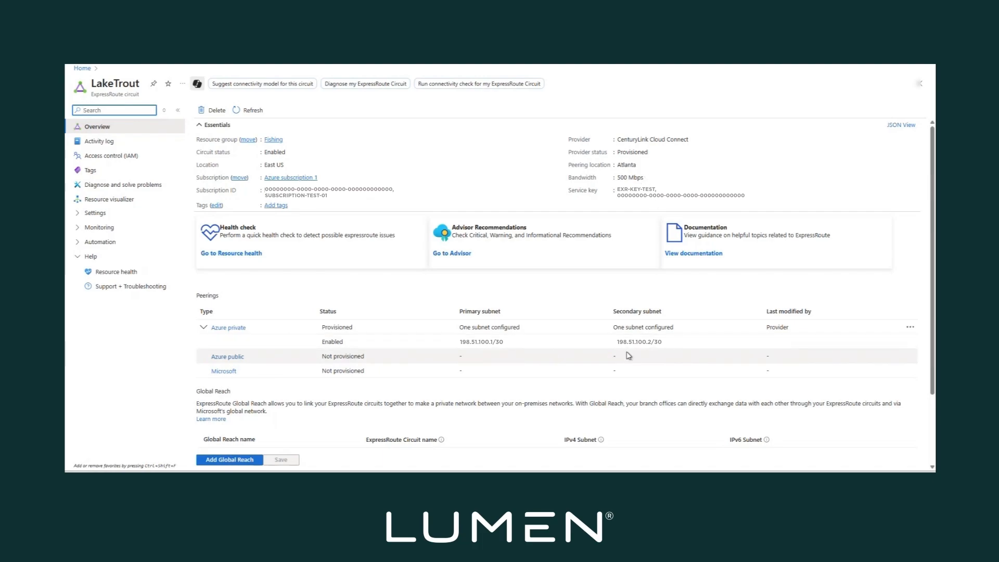
click(231, 327)
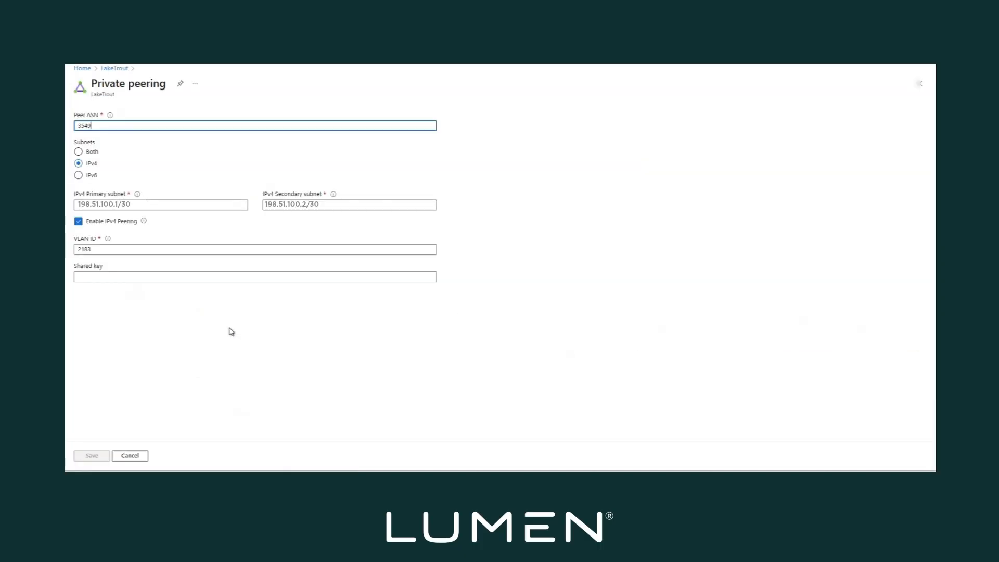